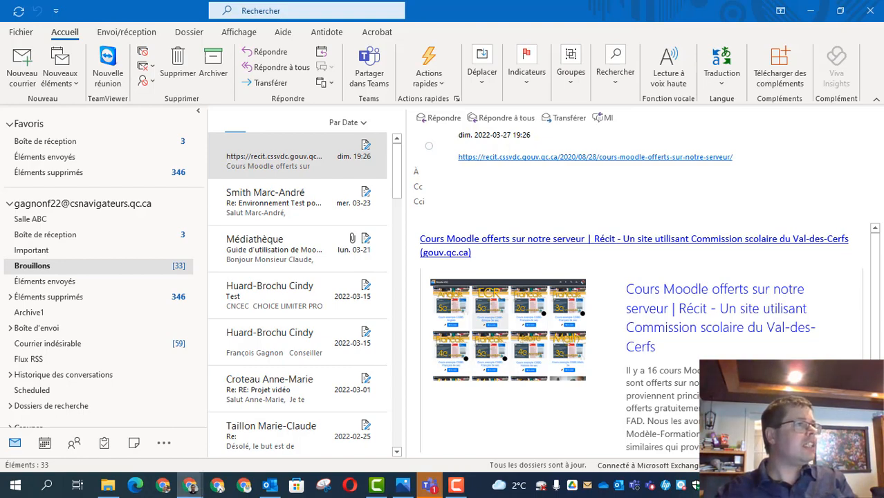
# - Review the basic Québec signature rules in regles_de_base_signature.pdf and the logo image Logo_CSSDN_pour_courriels-082020.png
pyautogui.moveTo(0, 102); pyautogui.dragTo(461, 6)
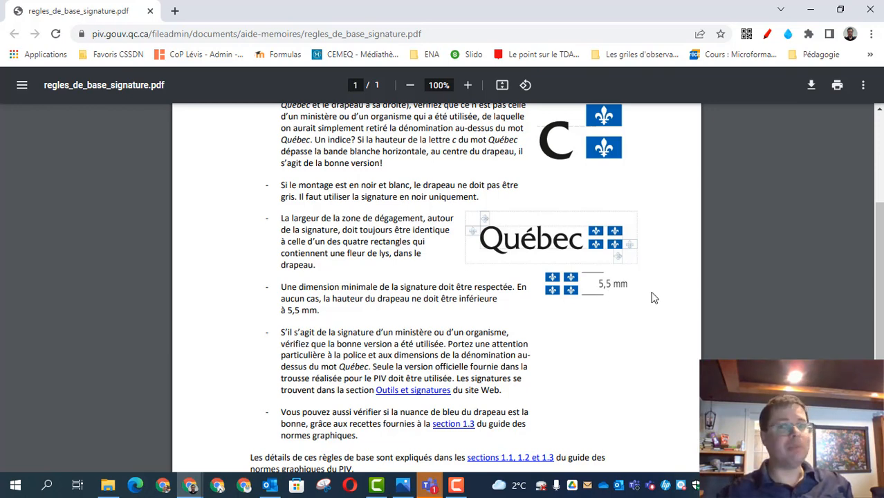
pyautogui.moveTo(630, 16); pyautogui.dragTo(0, 138)
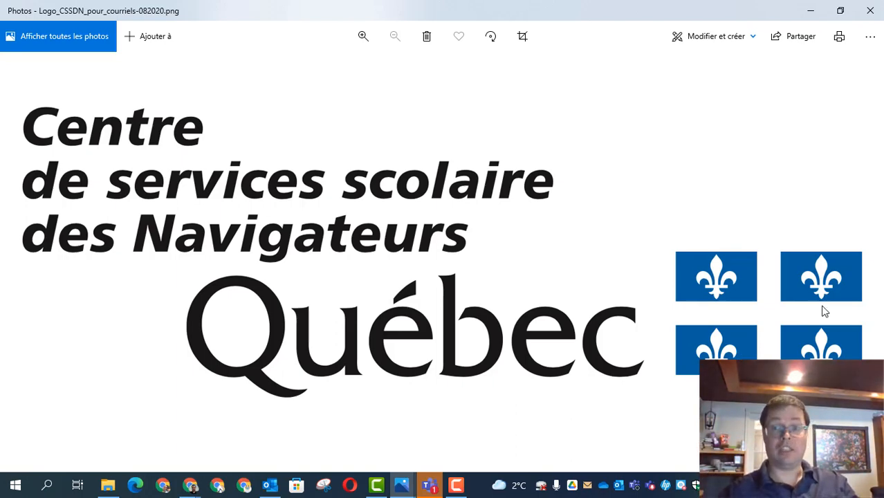
pyautogui.click(869, 11)
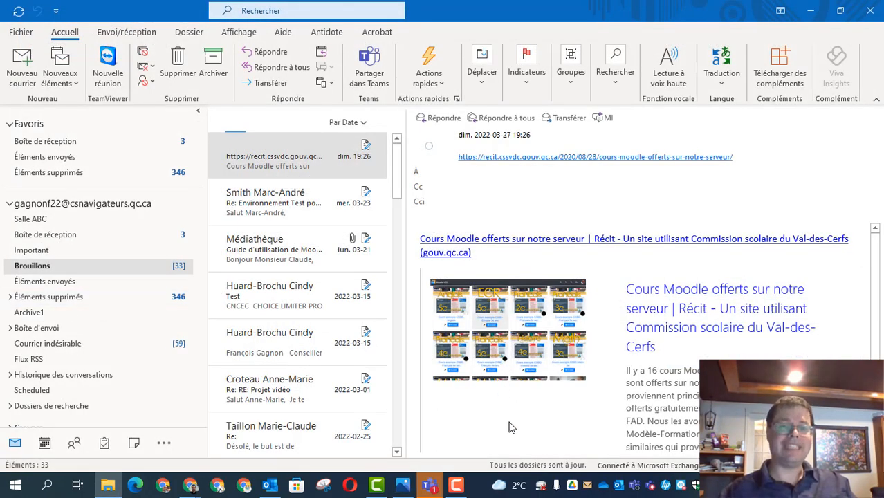
# - Start a new email and create a new signature named "Ma nouvelle signature" from the signature manager
pyautogui.click(23, 62)
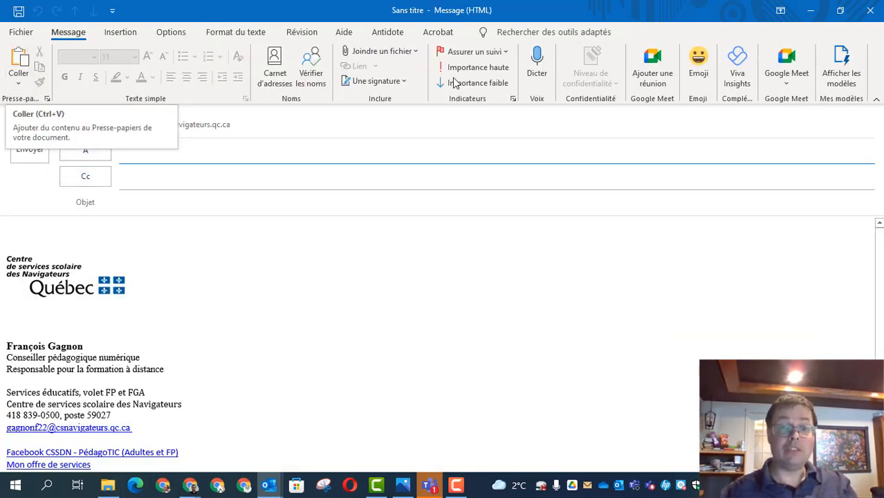
pyautogui.click(404, 82)
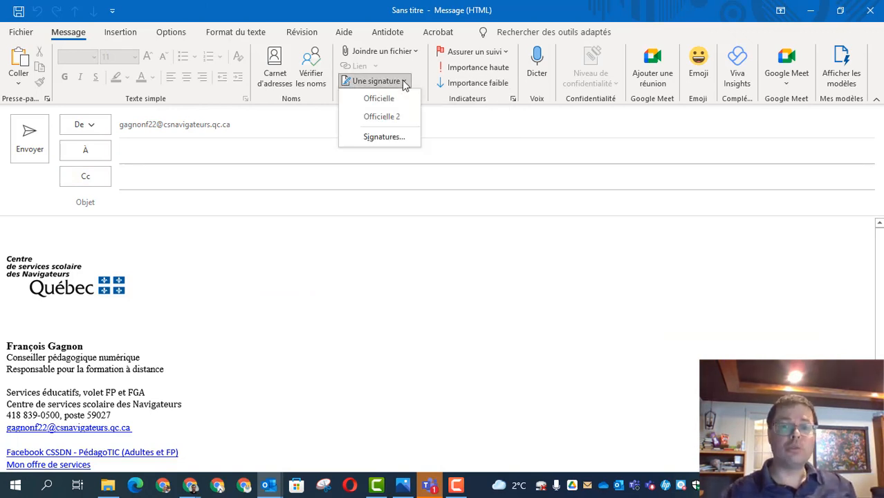
pyautogui.click(393, 139)
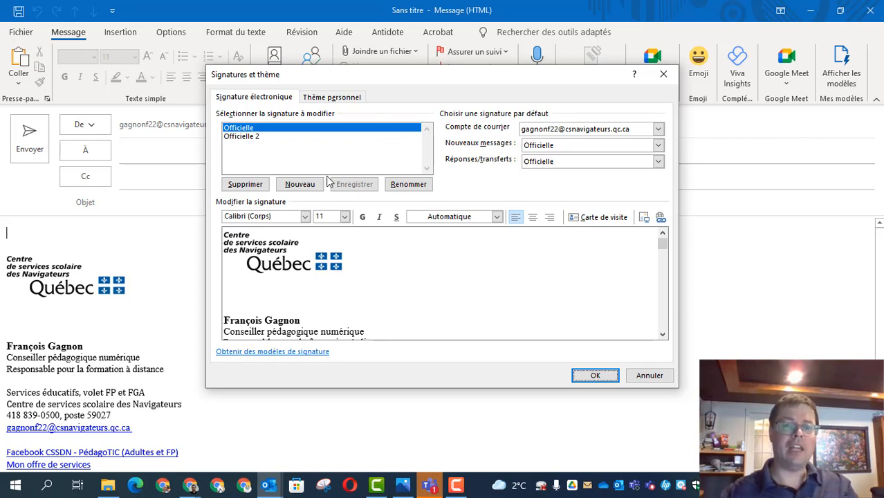
pyautogui.click(299, 185)
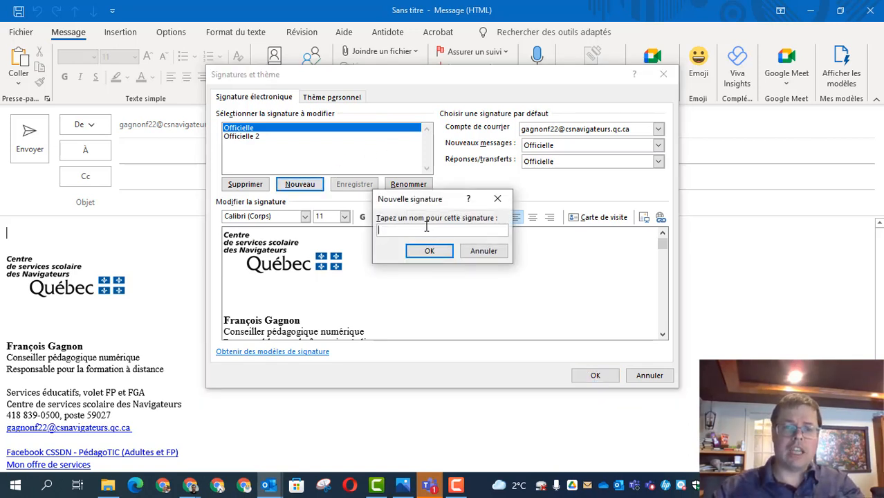
pyautogui.write('Ma nouvel')
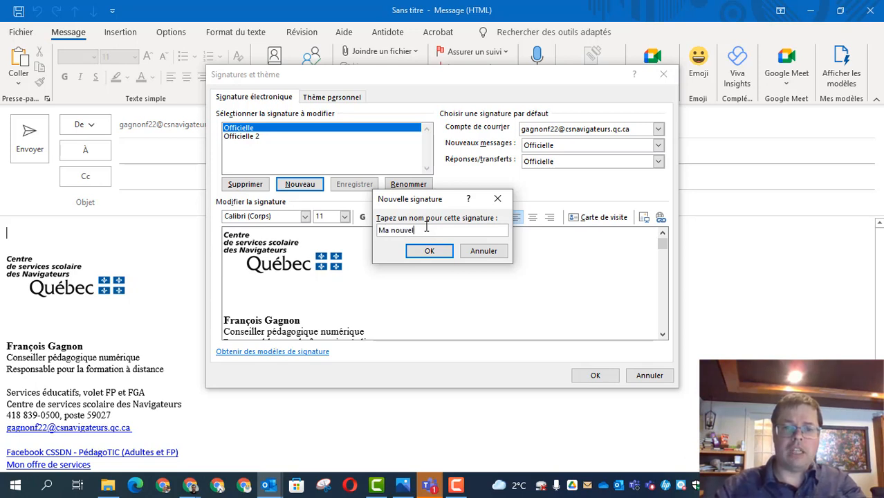
pyautogui.write('le signature')
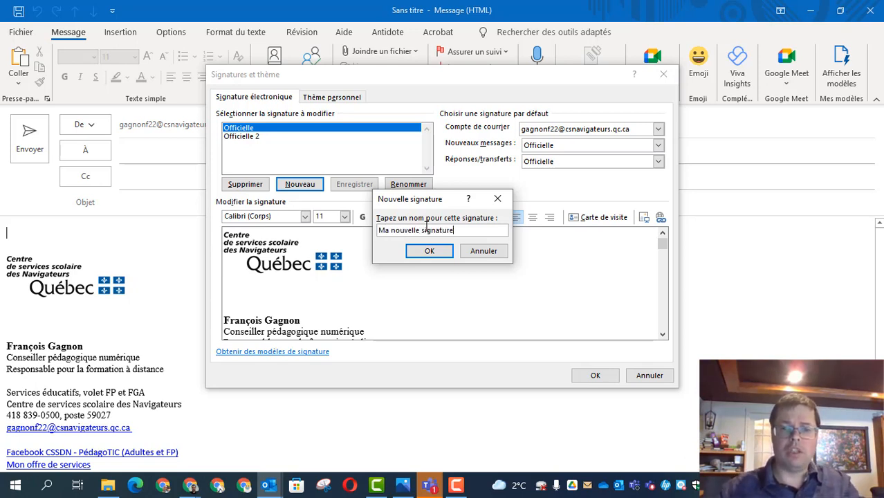
pyautogui.click(429, 251)
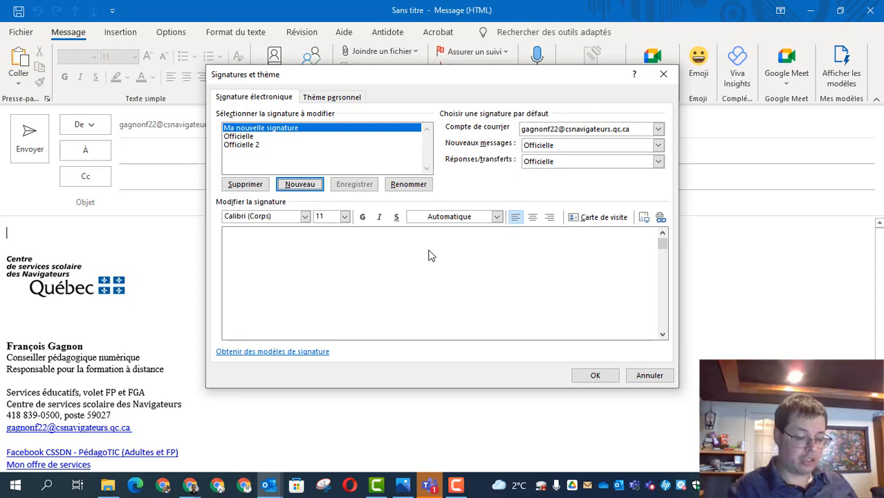
# - Insert the image Logo_CSSDN_pour_courriels-082020.png from the Téléchargements folder into the new signature
pyautogui.click(476, 253)
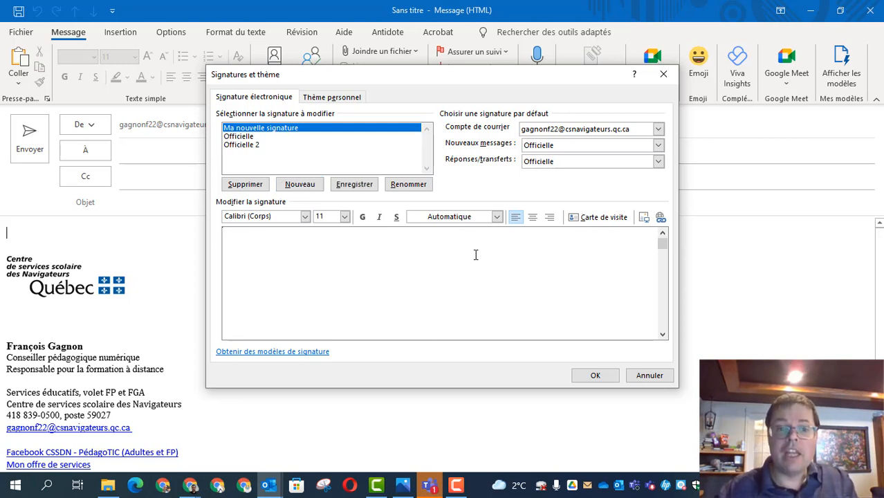
pyautogui.click(643, 218)
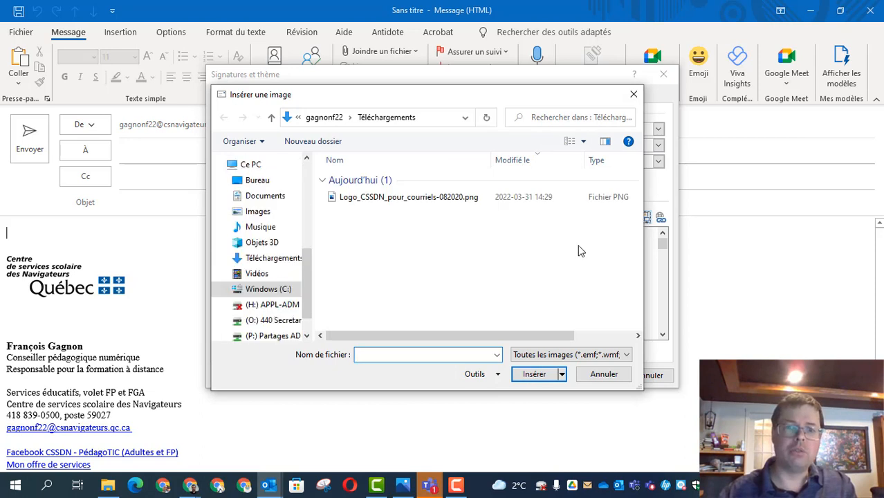
pyautogui.click(278, 260)
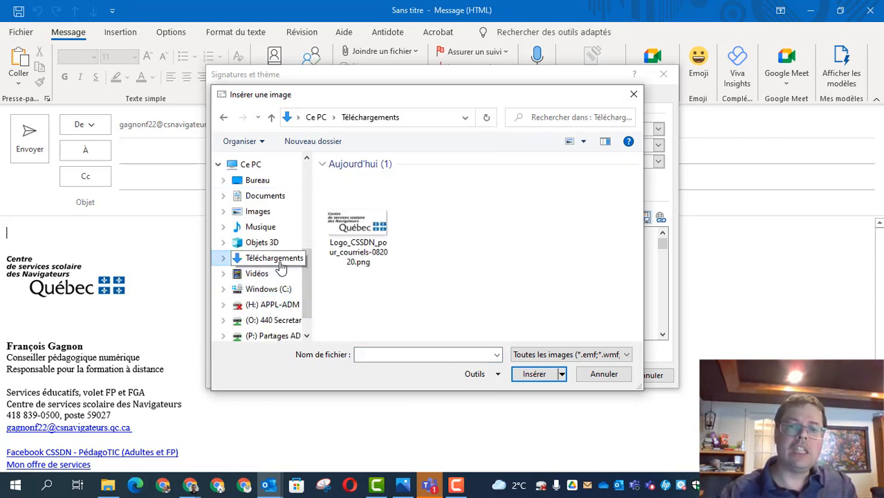
pyautogui.click(360, 238)
pyautogui.click(534, 374)
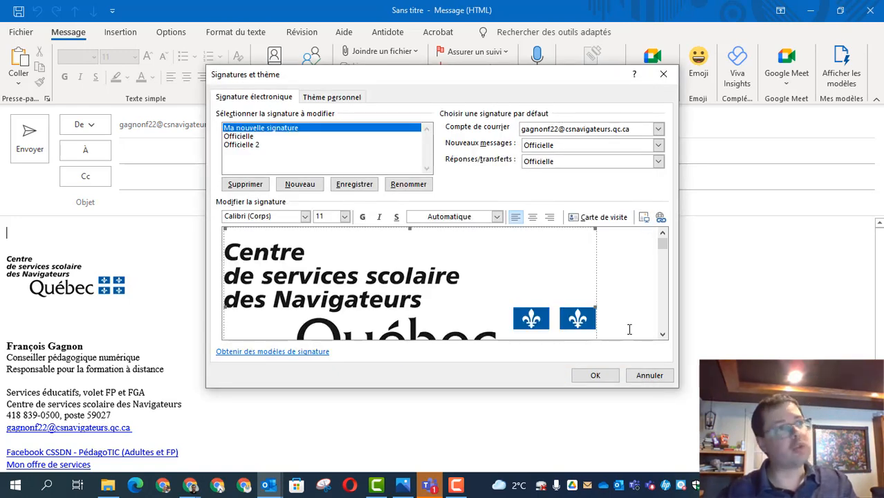
# - Set the absolute height of the signature's logo to 2 cm with its proportions kept, and save the signature
pyautogui.rightClick(496, 272)
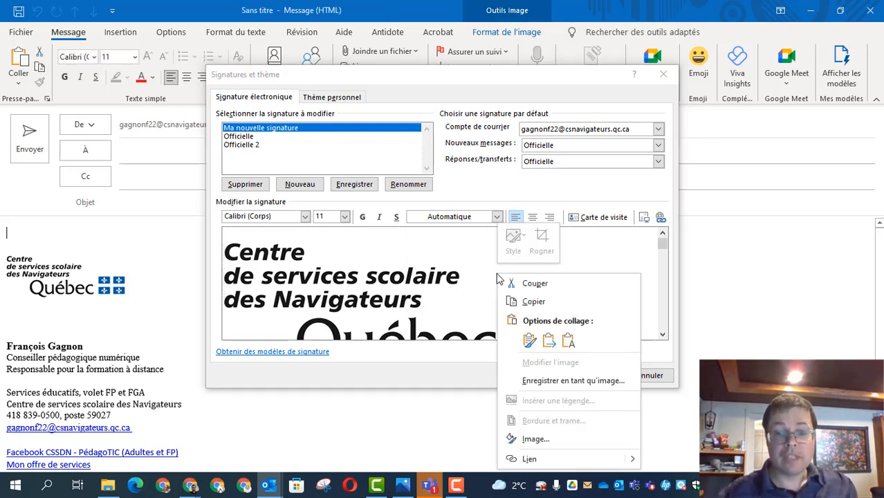
pyautogui.click(534, 440)
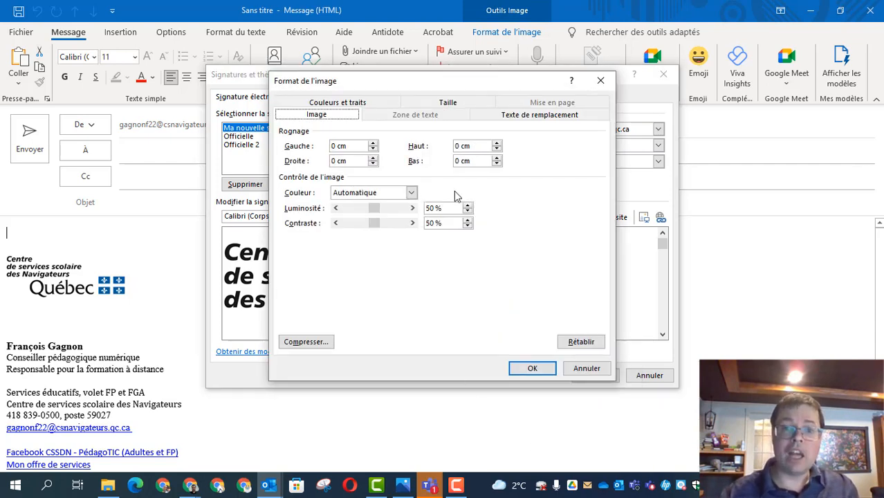
pyautogui.click(441, 104)
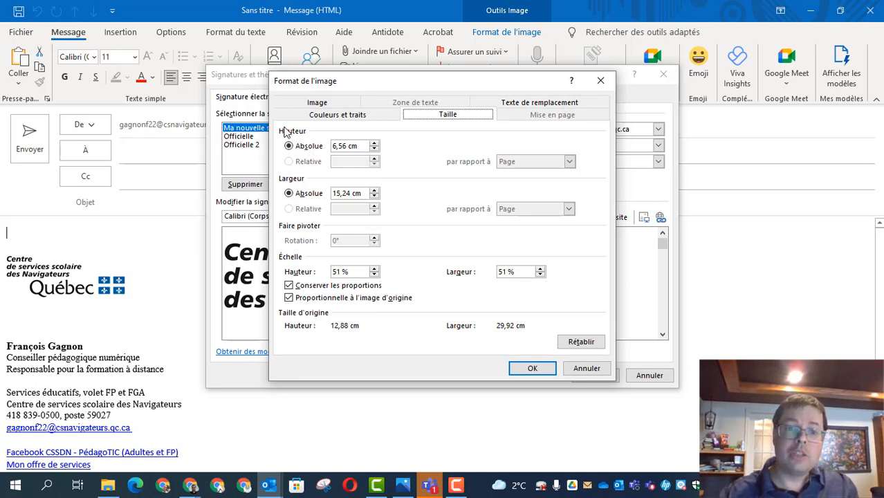
pyautogui.moveTo(361, 151); pyautogui.dragTo(293, 149)
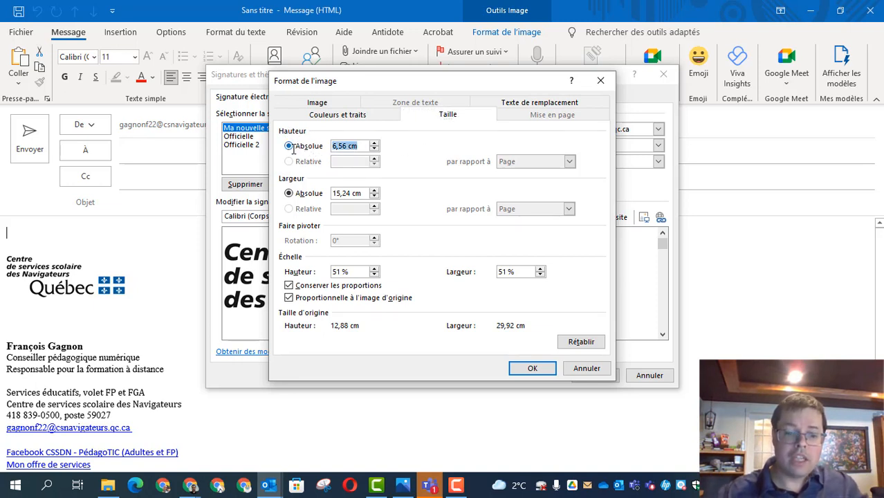
pyautogui.write('2')
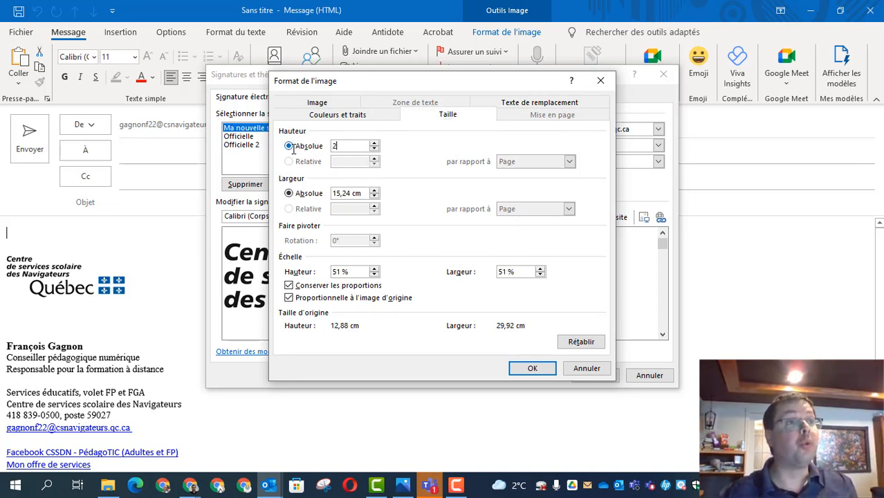
pyautogui.click(532, 367)
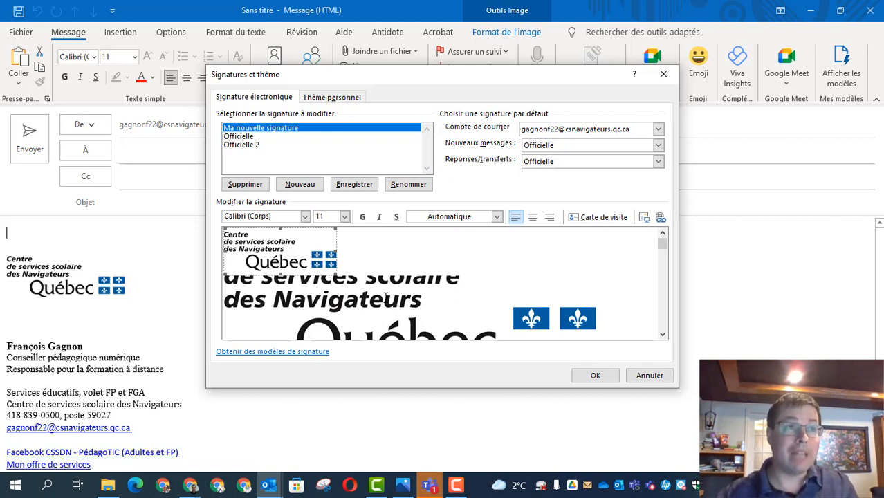
pyautogui.click(601, 379)
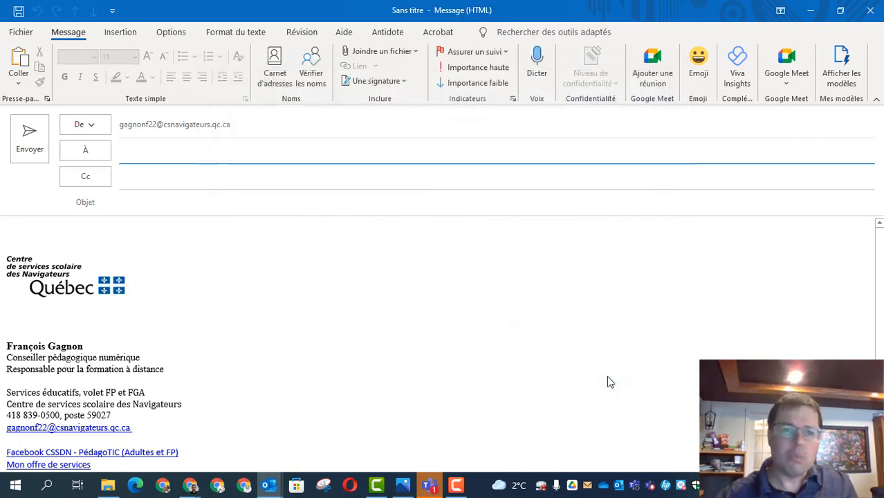
# - Reopen "Ma nouvelle signature" for editing and add blank lines below the logo
pyautogui.click(376, 81)
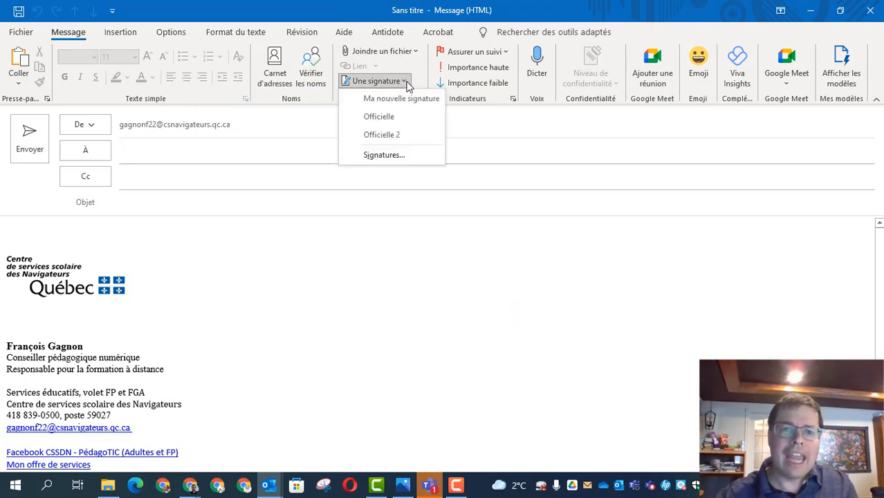
pyautogui.click(388, 155)
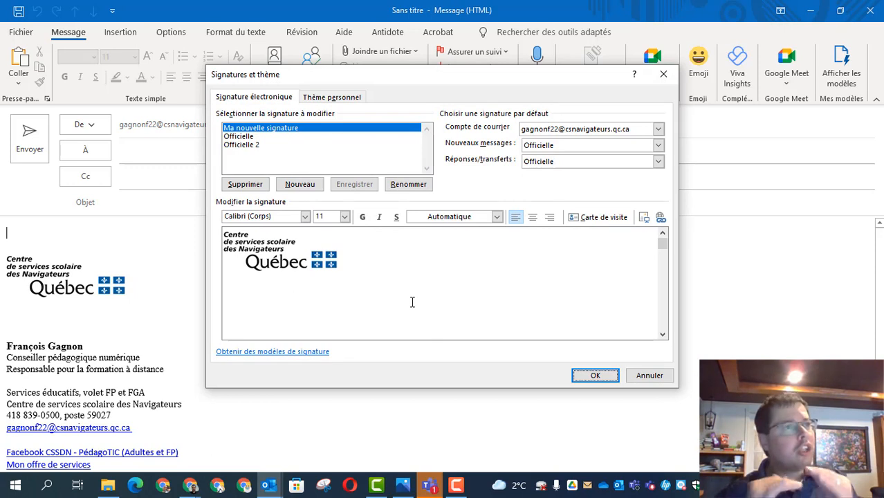
pyautogui.click(378, 268)
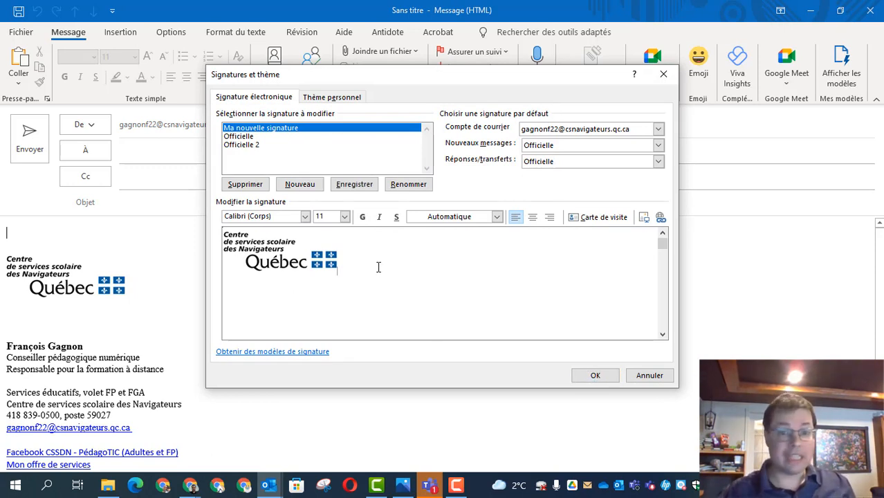
pyautogui.press('Return')
pyautogui.press('Return')
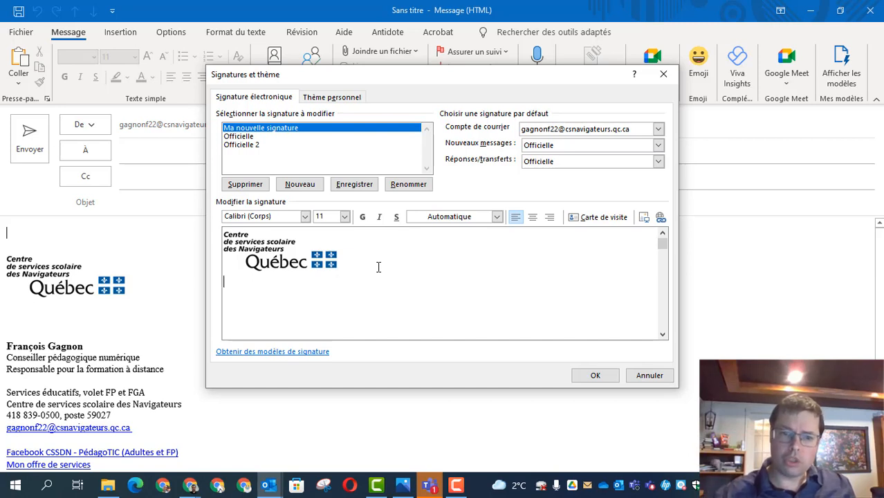
pyautogui.press('Return')
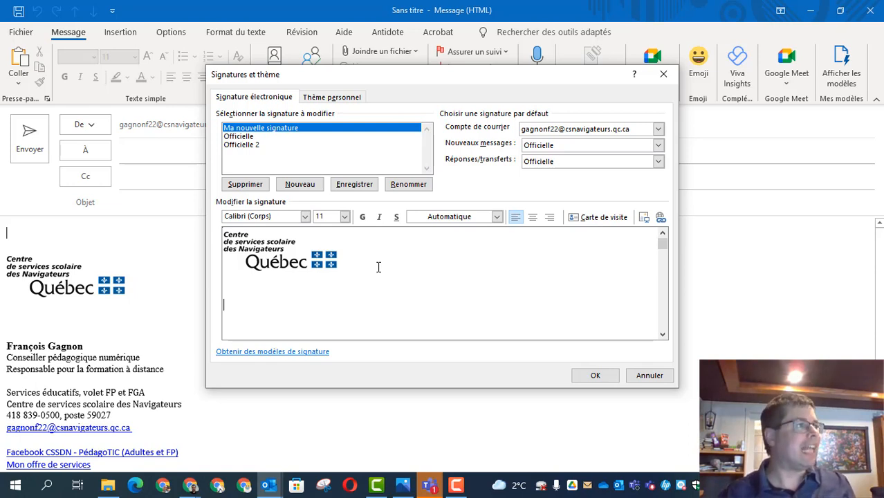
# - Paste the copied model contact details below the logo in the signature
pyautogui.hotkey('alt', 'Tab')
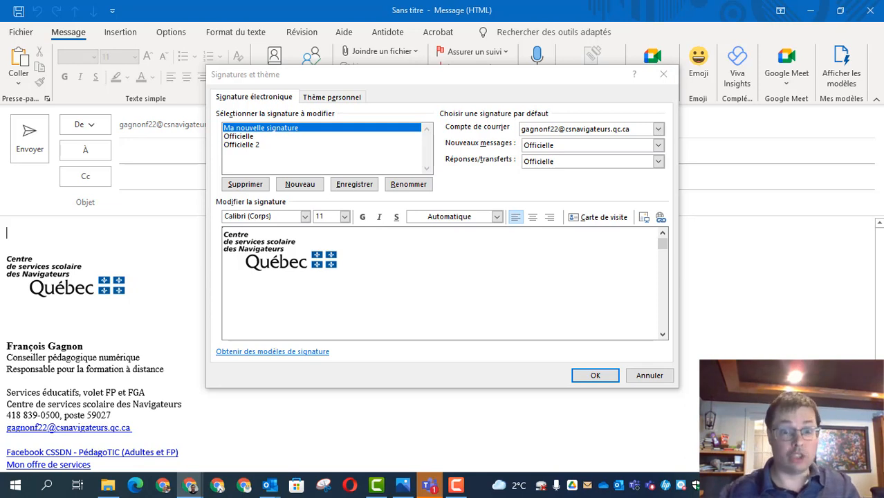
pyautogui.click(283, 313)
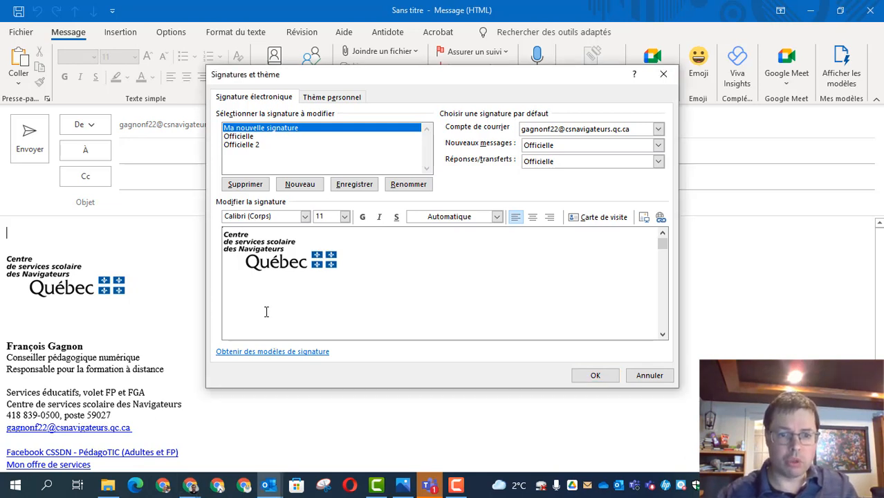
pyautogui.hotkey('ctrl', 'v')
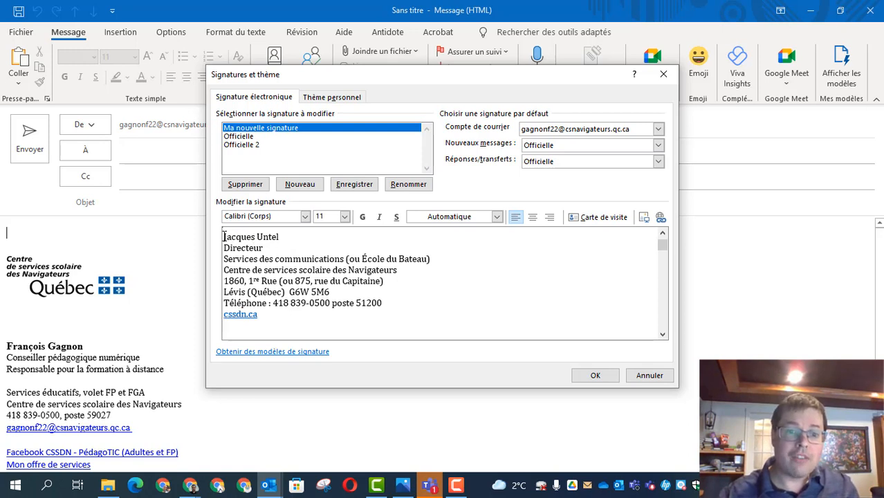
# - Examine the name, job title and phone extension in the pasted contact details as the parts to personalise
pyautogui.moveTo(223, 237); pyautogui.dragTo(278, 237)
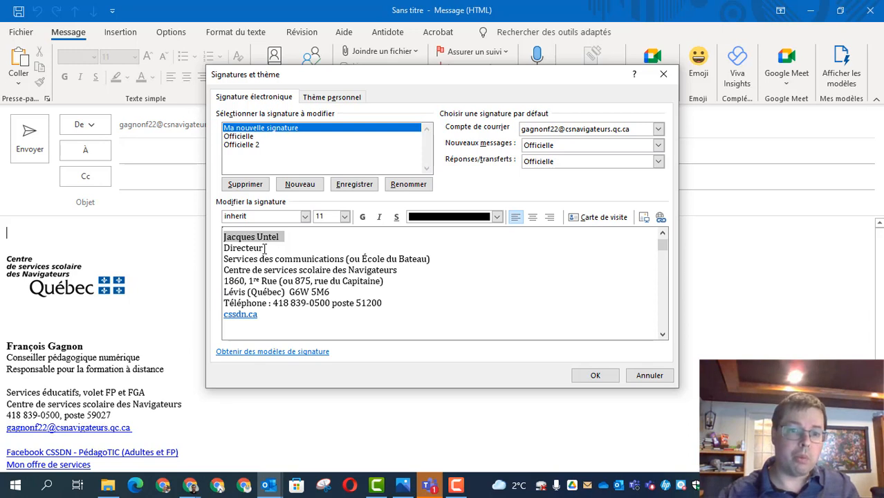
pyautogui.moveTo(264, 248)
pyautogui.mouseDown()
pyautogui.moveTo(215, 254)
pyautogui.moveTo(230, 251)
pyautogui.mouseUp()
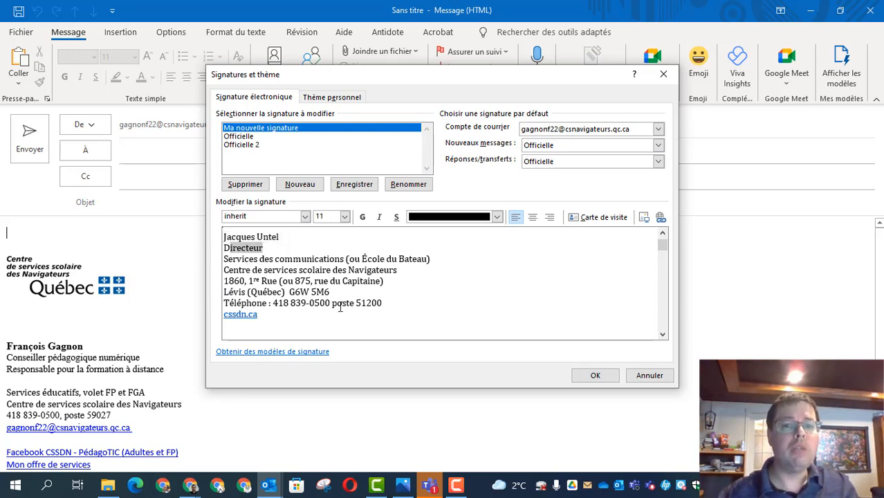
pyautogui.doubleClick(362, 303)
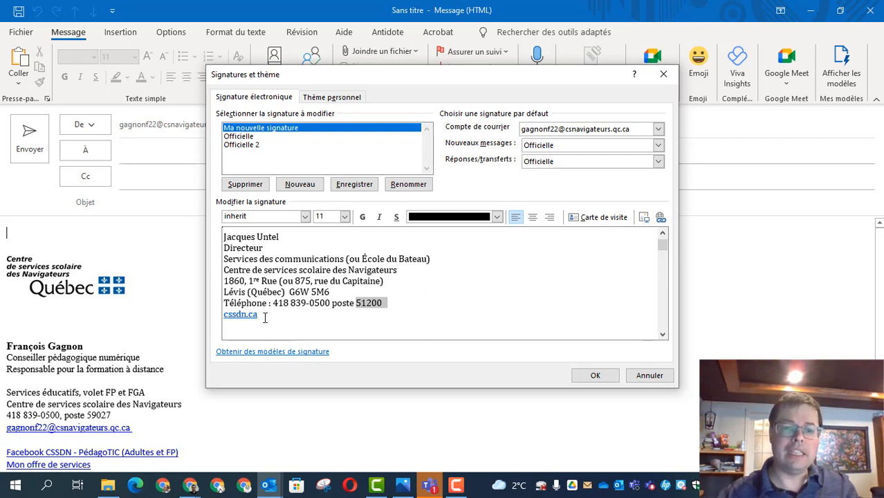
# - Check the web address behind the signature's cssdn.ca link and accept the link settings
pyautogui.moveTo(255, 315); pyautogui.dragTo(220, 316)
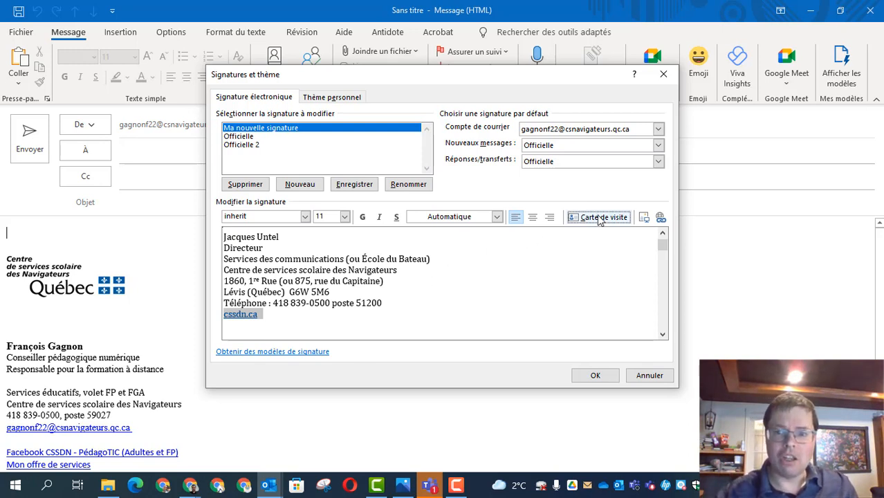
pyautogui.click(660, 217)
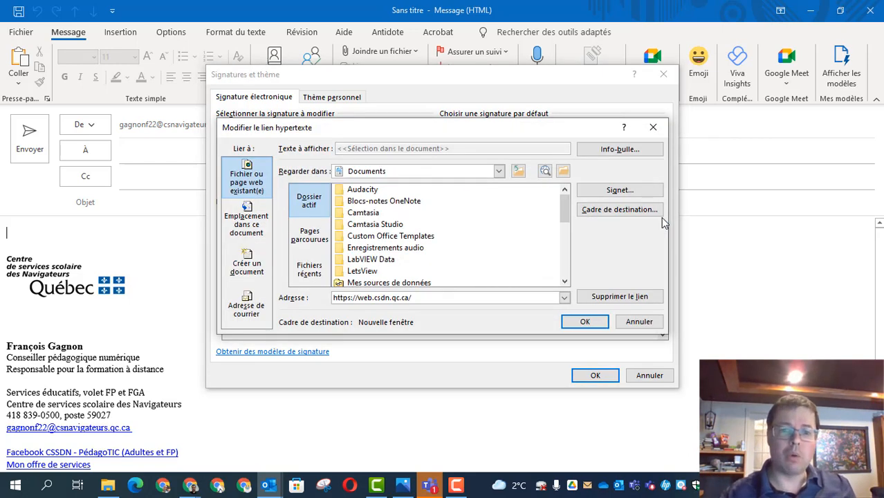
pyautogui.moveTo(460, 297); pyautogui.dragTo(330, 299)
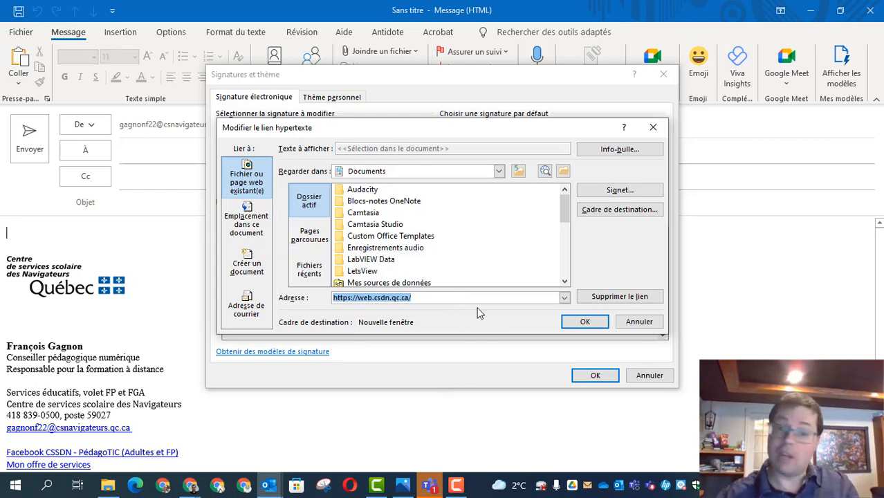
pyautogui.click(586, 324)
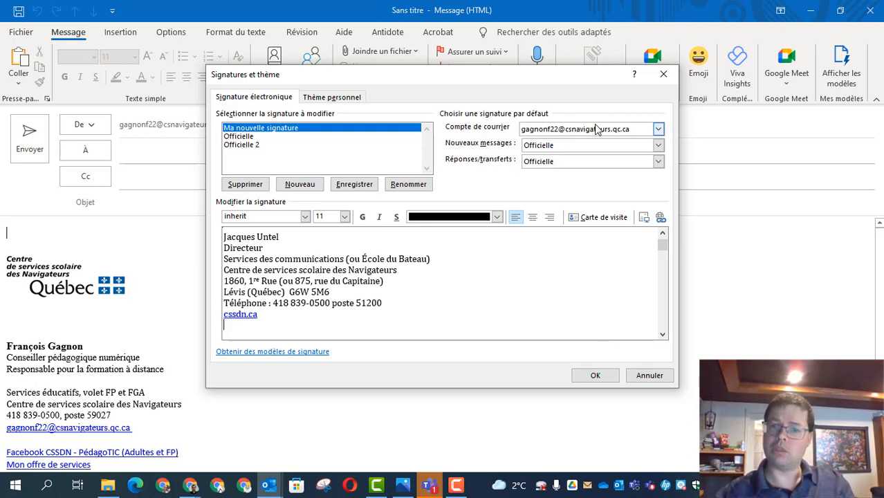
# - Set "Ma nouvelle signature" as the default for both new messages and replies/forwards, and confirm the signature settings
pyautogui.click(659, 146)
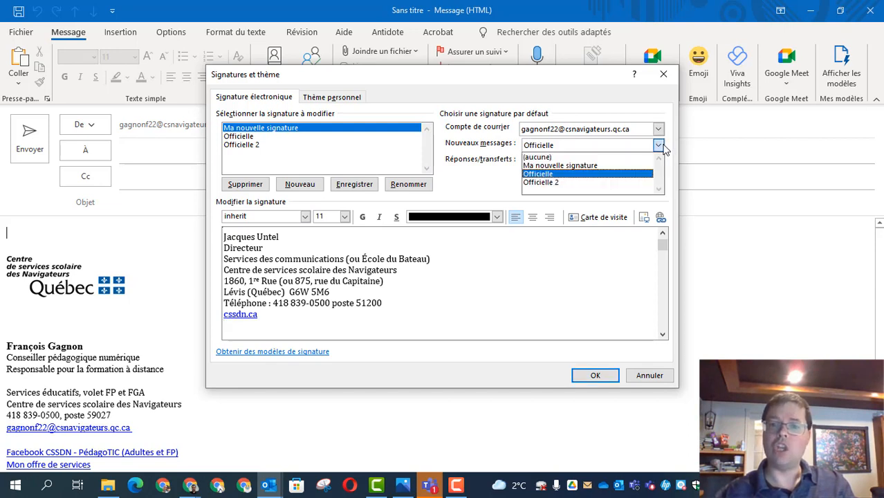
pyautogui.click(546, 165)
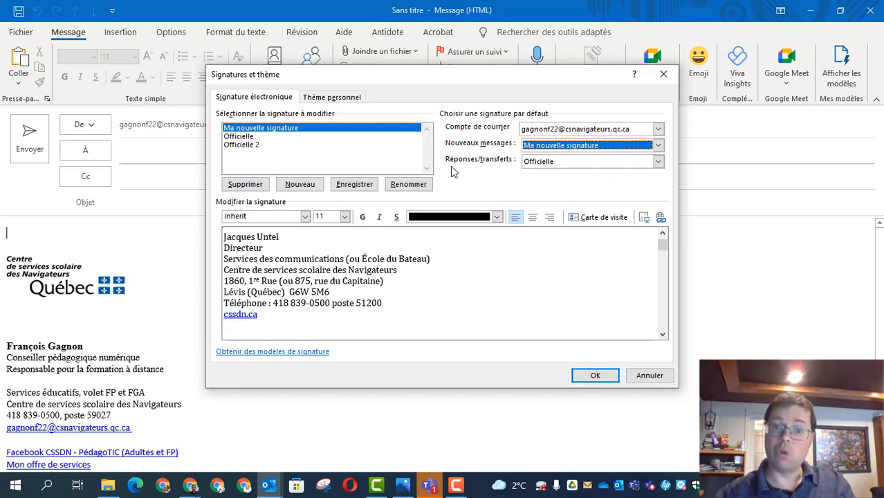
pyautogui.click(657, 162)
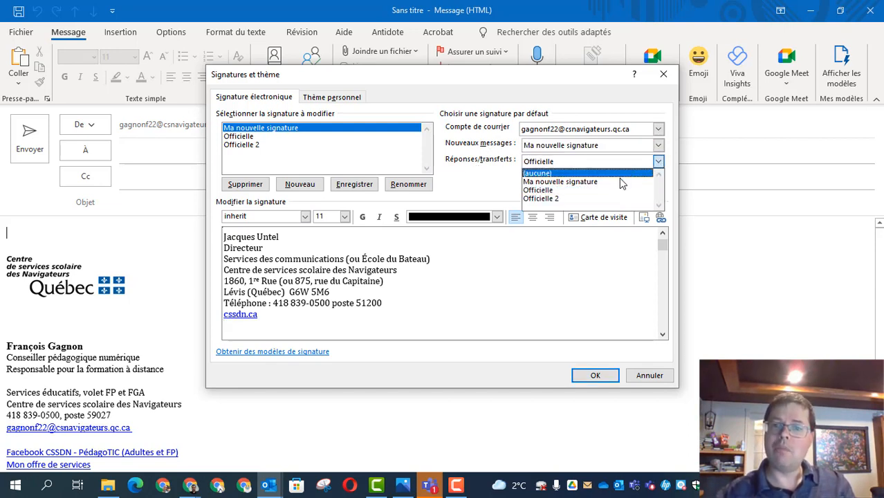
pyautogui.click(621, 182)
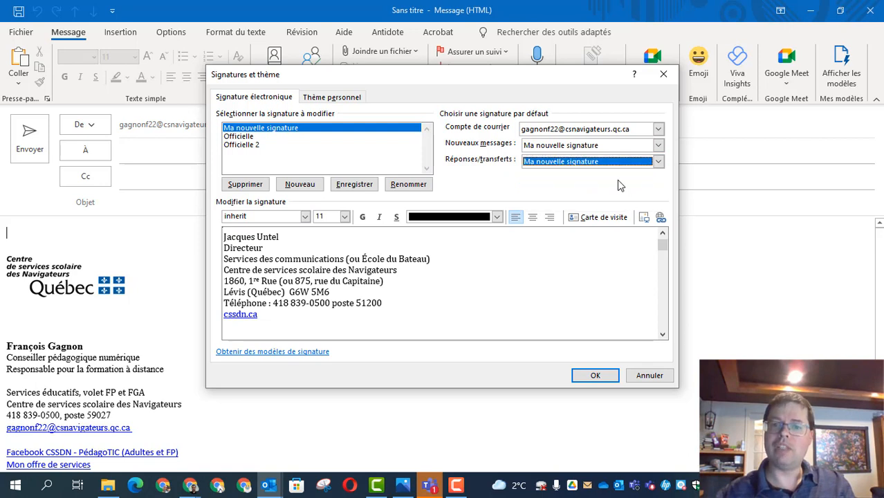
pyautogui.click(598, 378)
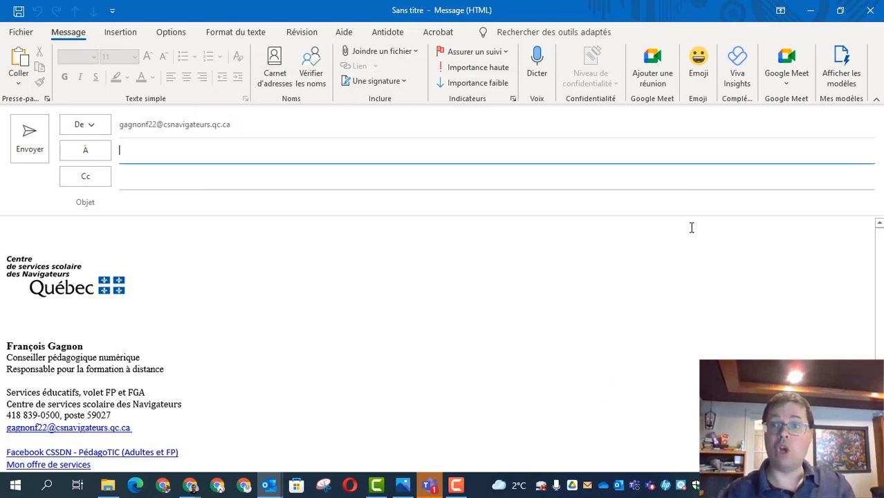
# - Close the untitled message and start a new email to check the logo and contact details of its automatic signature
pyautogui.click(868, 13)
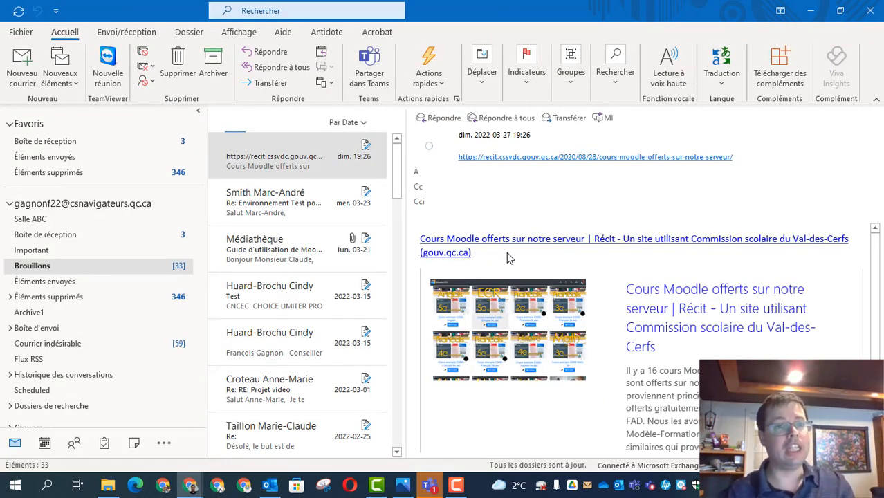
pyautogui.click(21, 63)
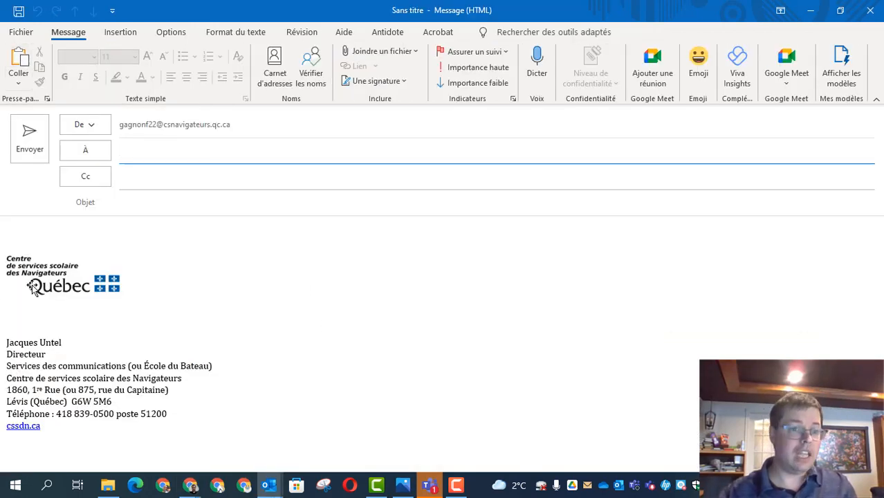
pyautogui.moveTo(11, 319)
pyautogui.mouseDown()
pyautogui.moveTo(128, 365)
pyautogui.moveTo(148, 430)
pyautogui.mouseUp()
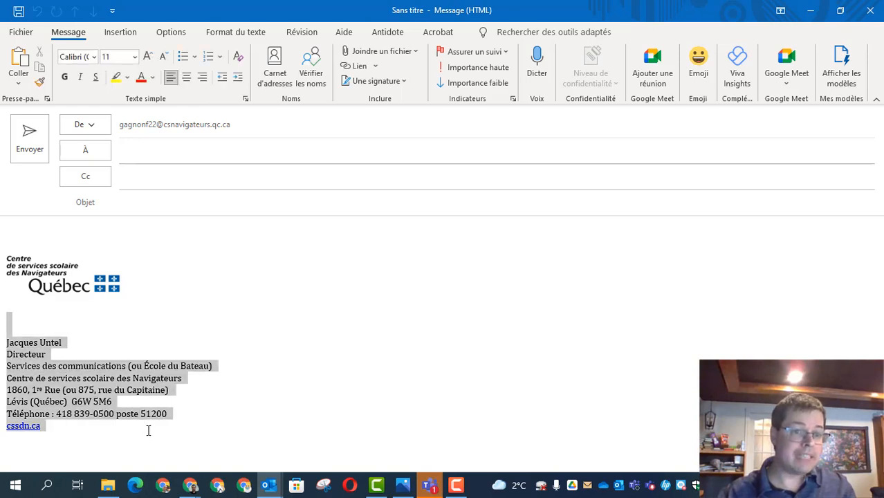
# - Delete the two blank lines above the logo in the new message body
pyautogui.click(66, 226)
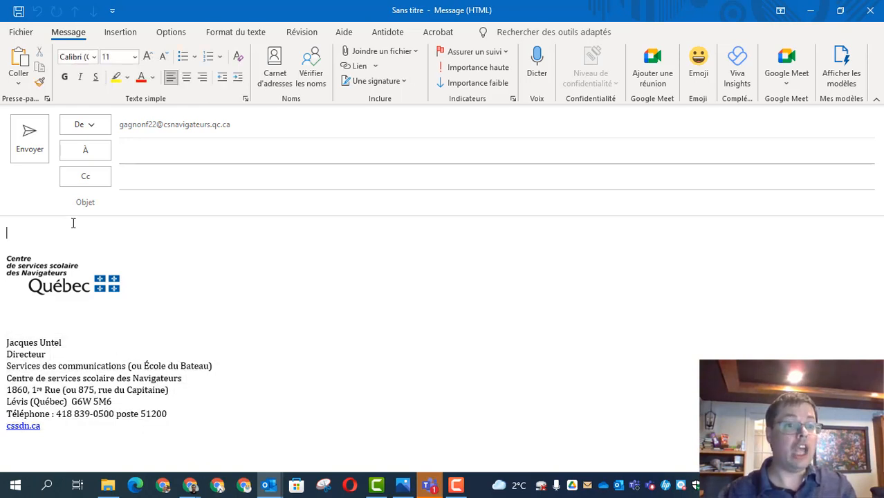
pyautogui.press('Down')
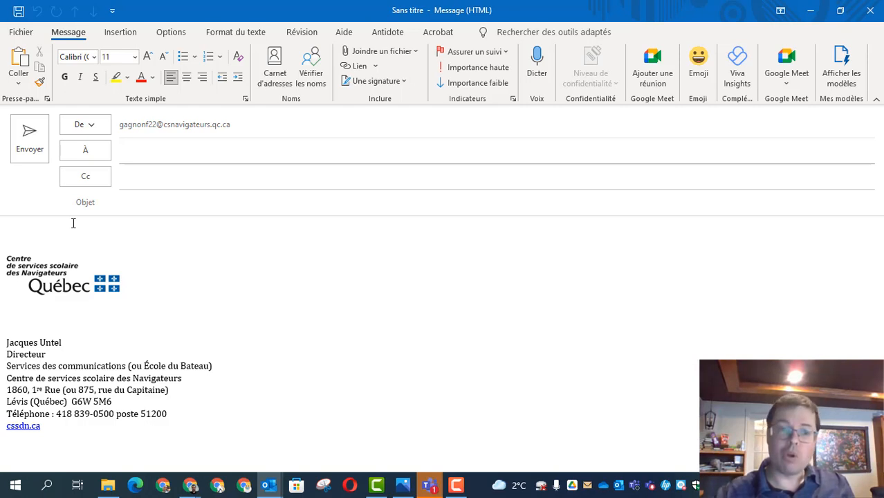
pyautogui.press('Delete')
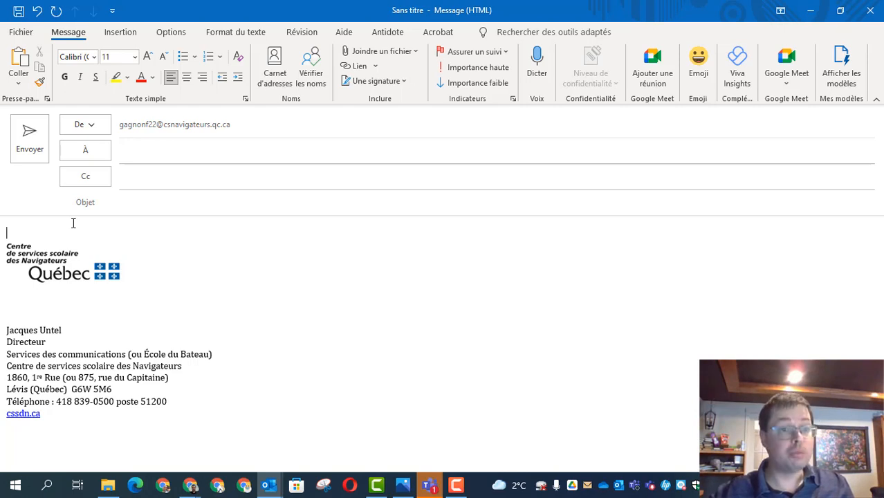
pyautogui.press('Delete')
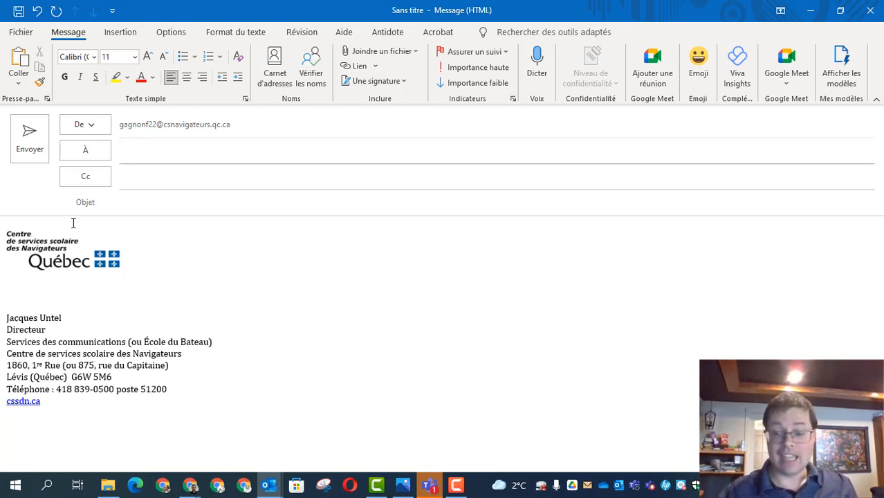
# - Write "Bonjour," and "Vioci mon message..." between the logo and the contact details, separated by a blank line, and go to the recipient field
pyautogui.press('Down')
pyautogui.write('Bon')
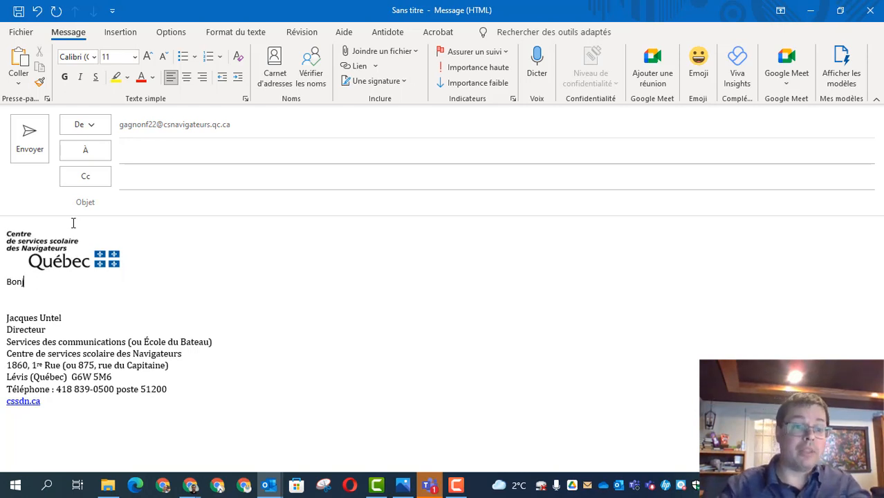
pyautogui.write('jour,')
pyautogui.press('Return')
pyautogui.press('Return')
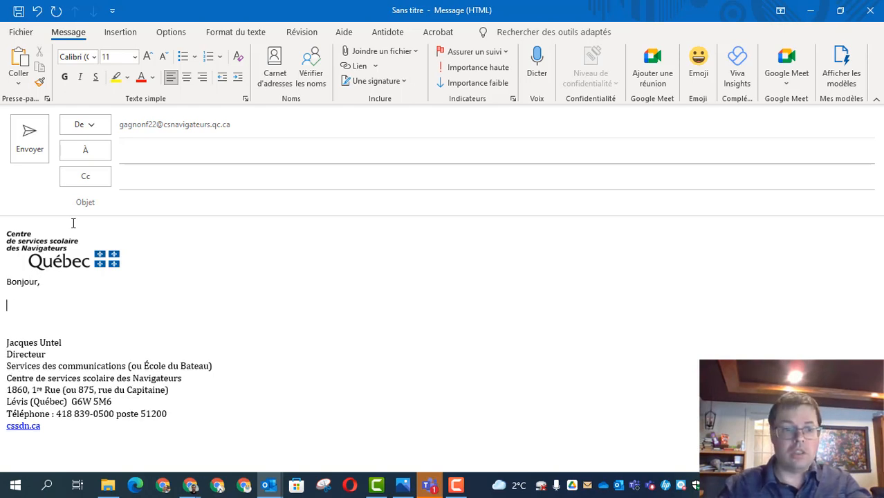
pyautogui.write('Vioci mon me')
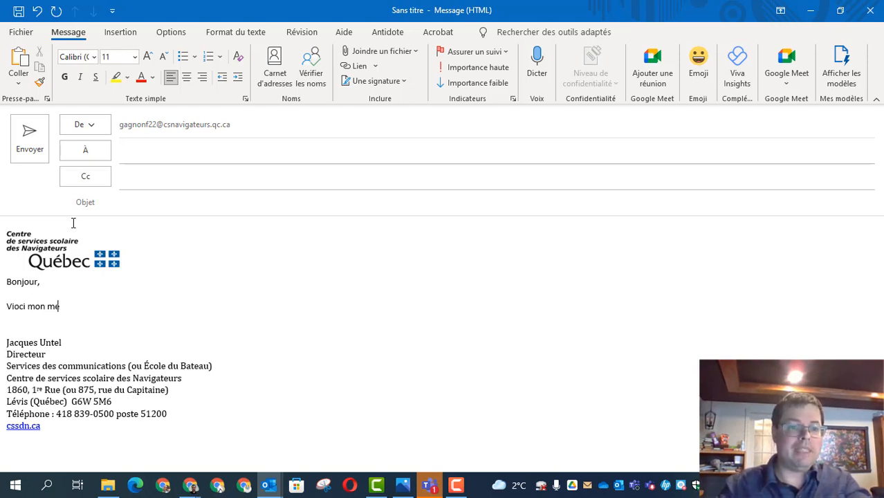
pyautogui.write('ssage...')
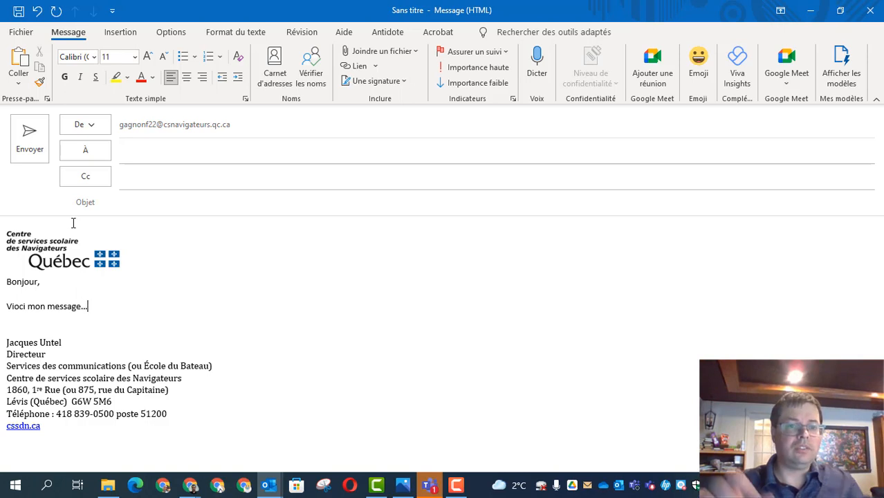
pyautogui.click(160, 162)
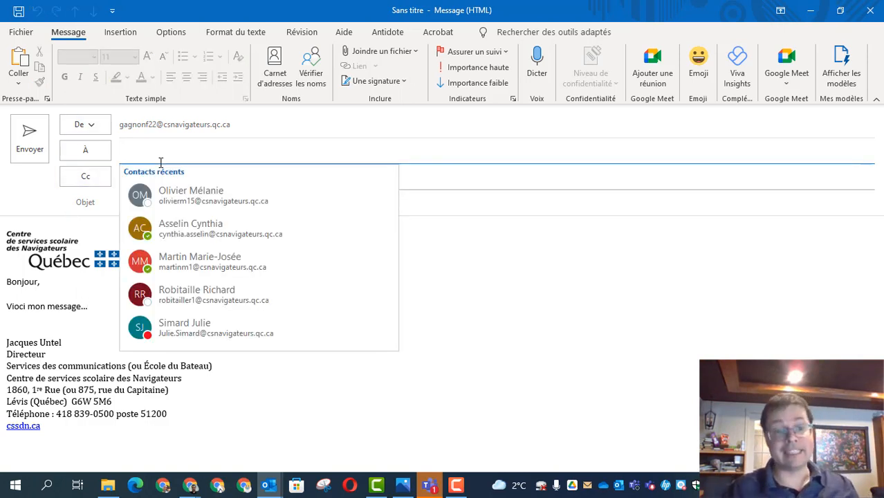
pyautogui.click(432, 334)
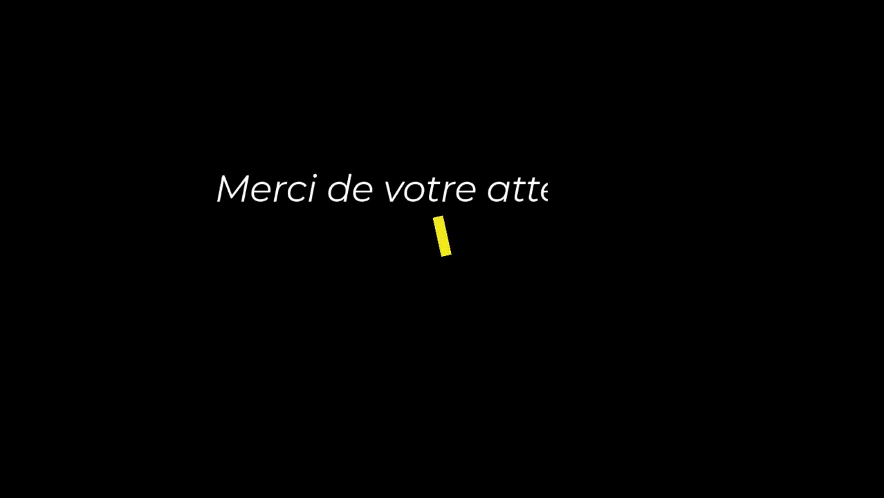